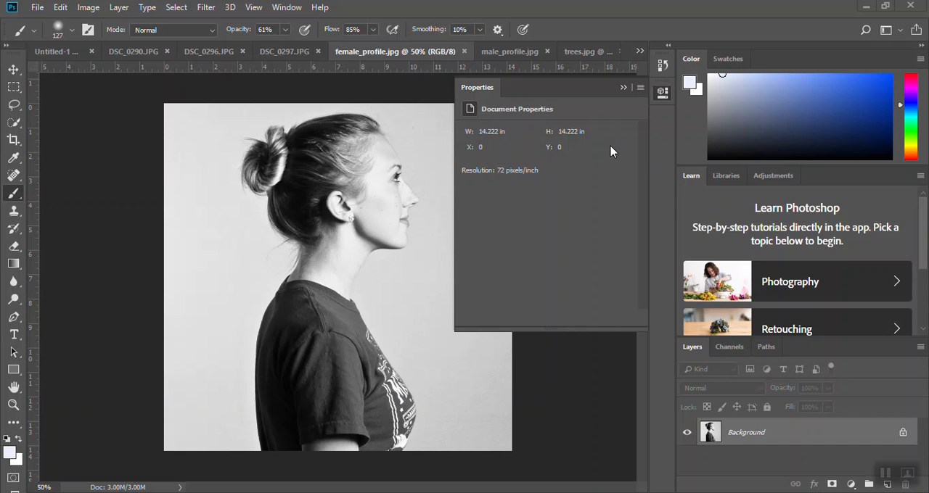
# - Collapse the document properties, look at male_profile.jpg, and unlock the Background layer of female_profile.jpg
pyautogui.click(661, 92)
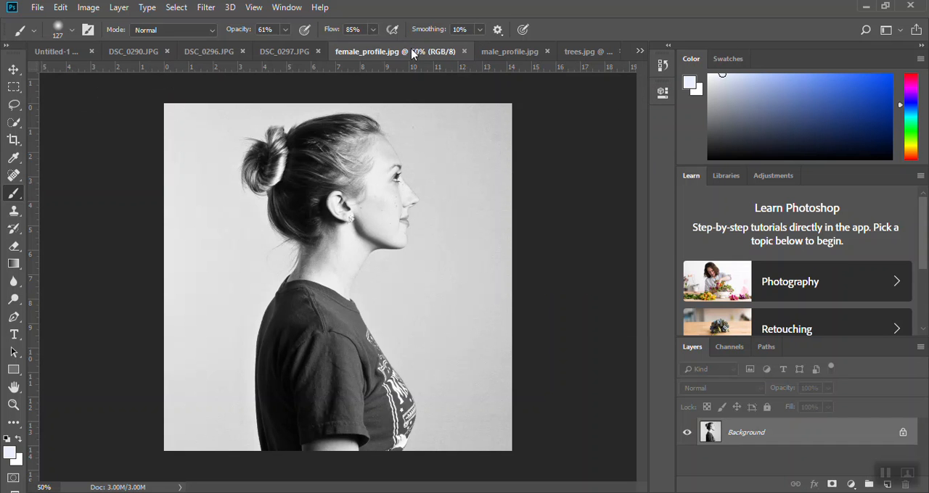
pyautogui.click(496, 52)
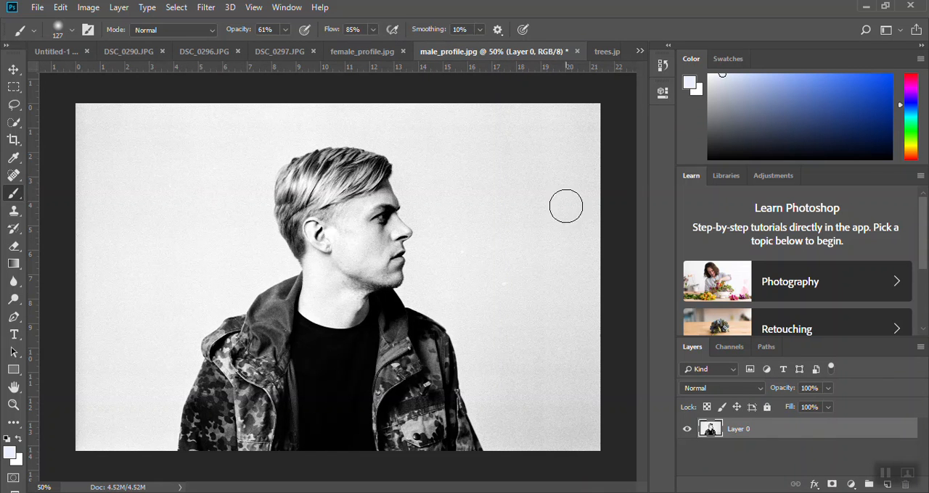
pyautogui.click(390, 52)
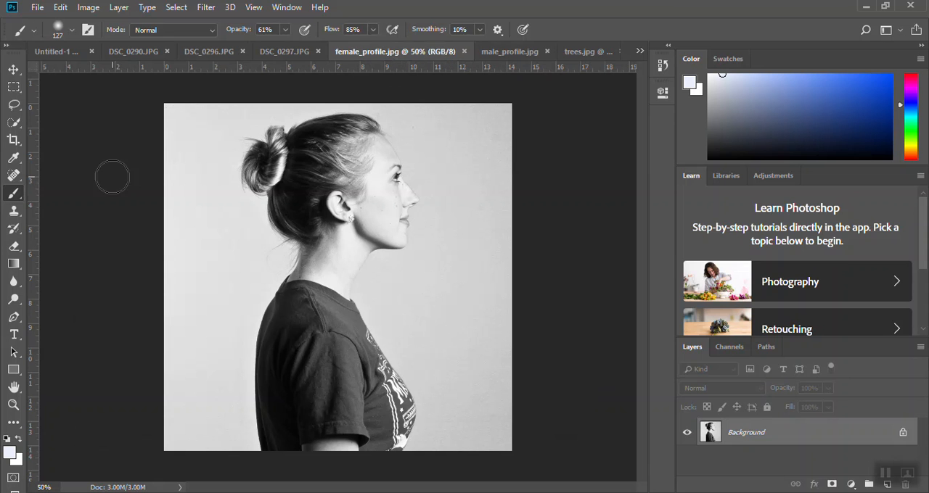
pyautogui.click(904, 434)
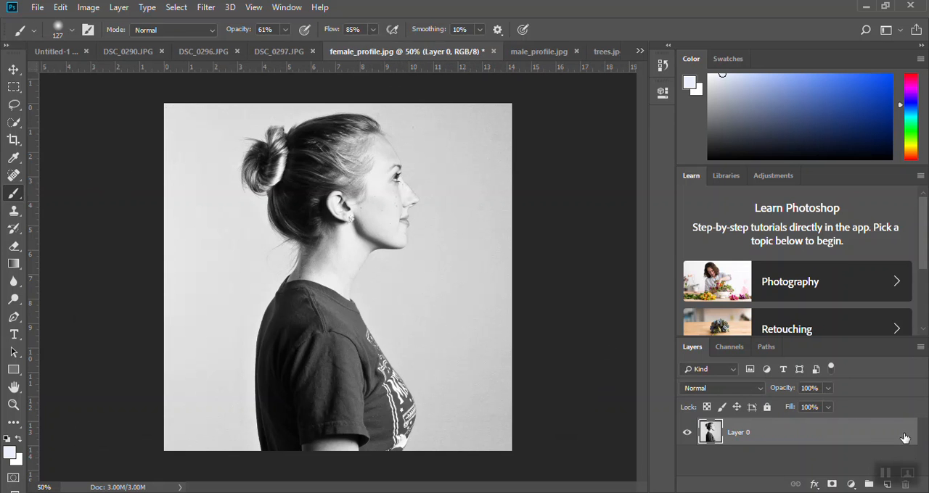
# - Copy the woman's photo layer into male_profile.jpg with the Move tool and align it with the canvas's left edge
pyautogui.click(13, 69)
pyautogui.moveTo(353, 242); pyautogui.dragTo(365, 163)
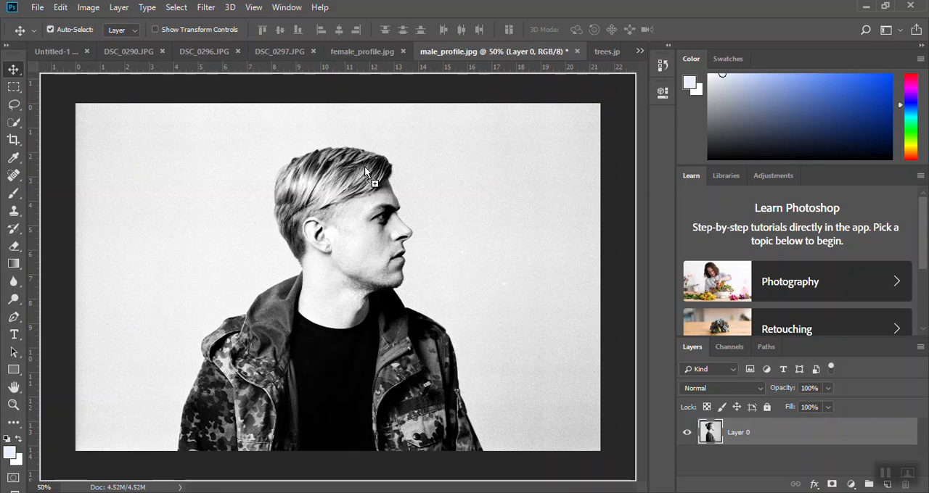
pyautogui.moveTo(334, 254); pyautogui.dragTo(336, 256)
pyautogui.moveTo(410, 171); pyautogui.dragTo(306, 176)
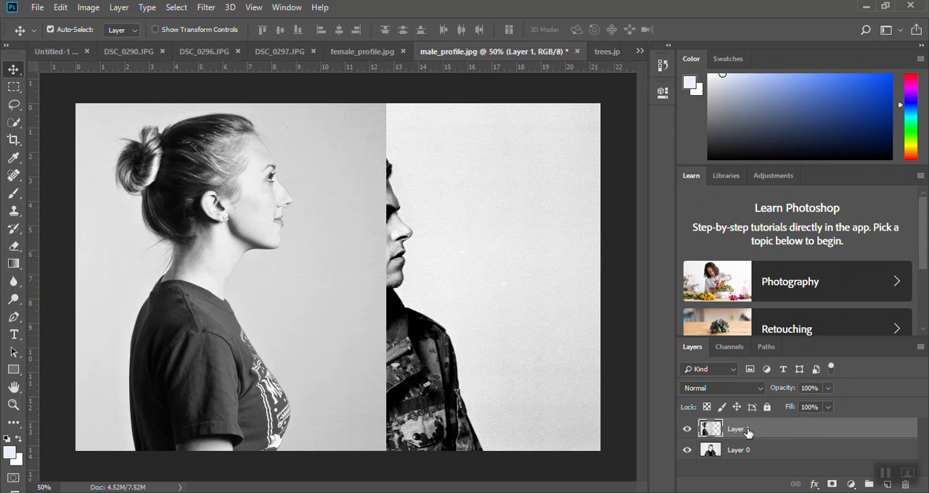
# - Try excluding the R channel in the blending options of Layer 1, and restore the channel
pyautogui.doubleClick(784, 431)
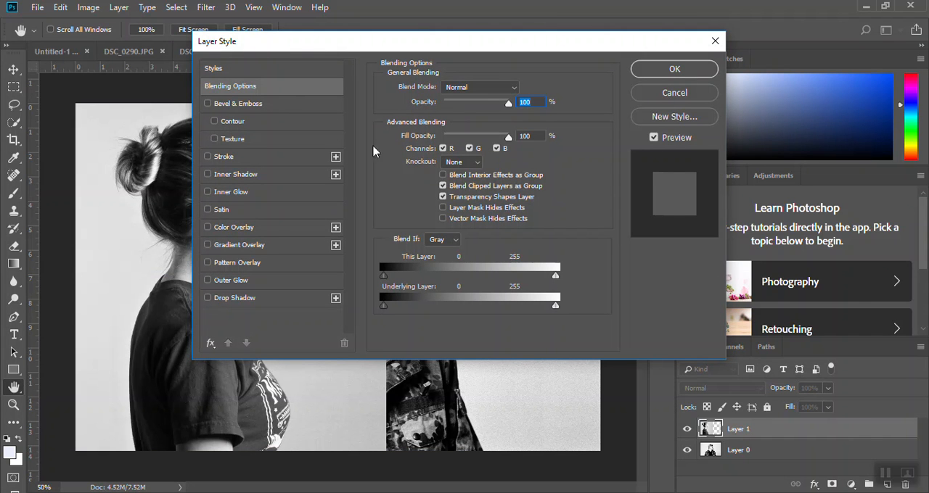
pyautogui.click(443, 148)
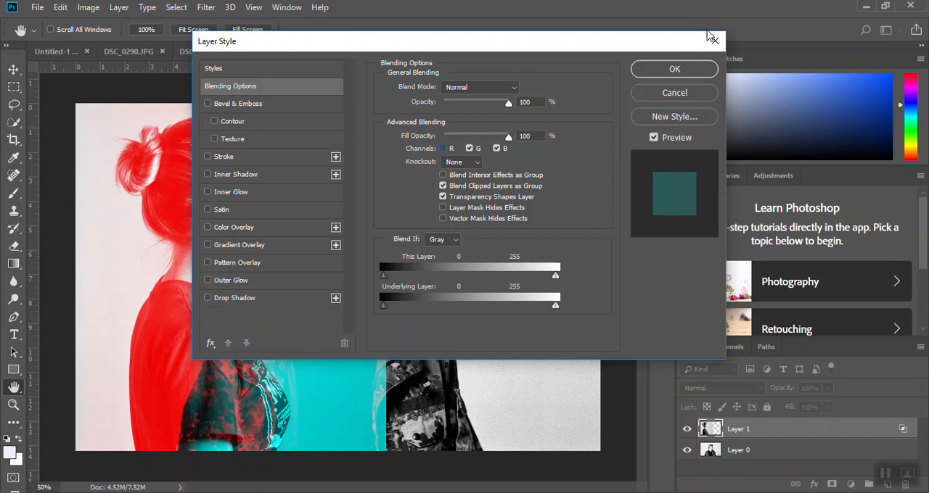
pyautogui.click(698, 68)
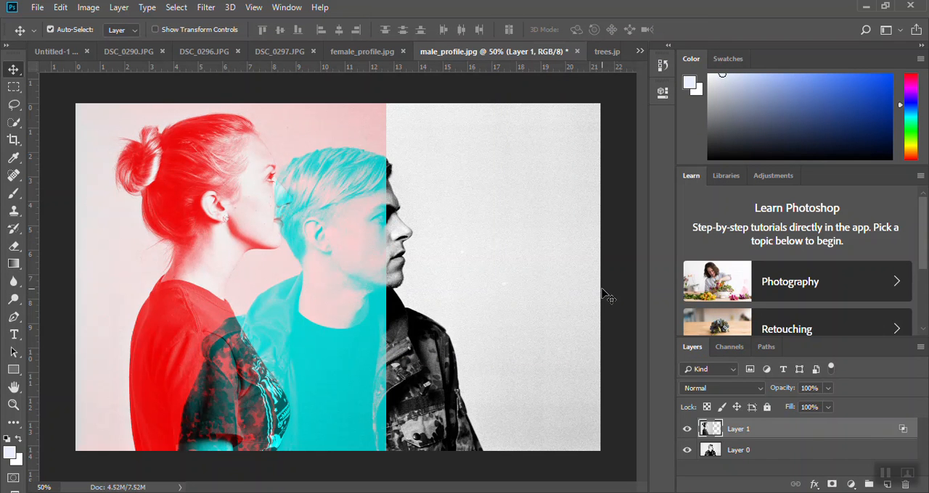
pyautogui.doubleClick(849, 433)
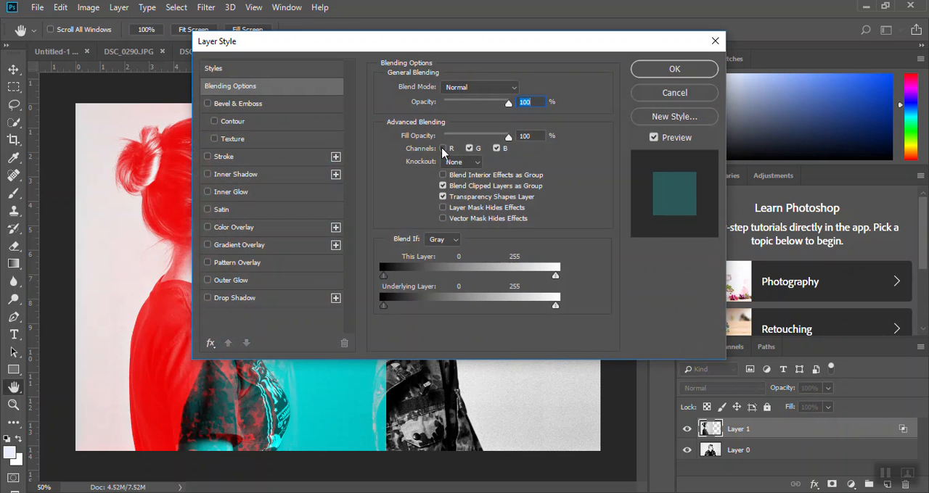
pyautogui.click(443, 148)
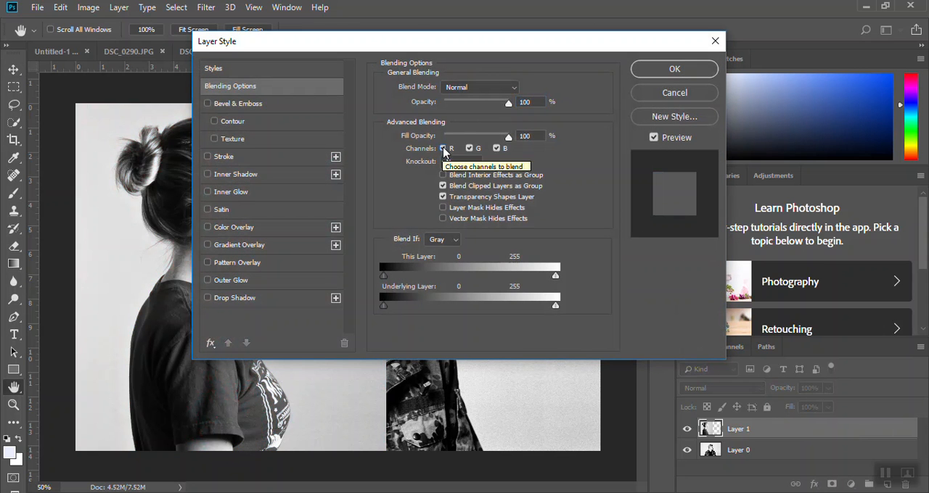
pyautogui.click(668, 70)
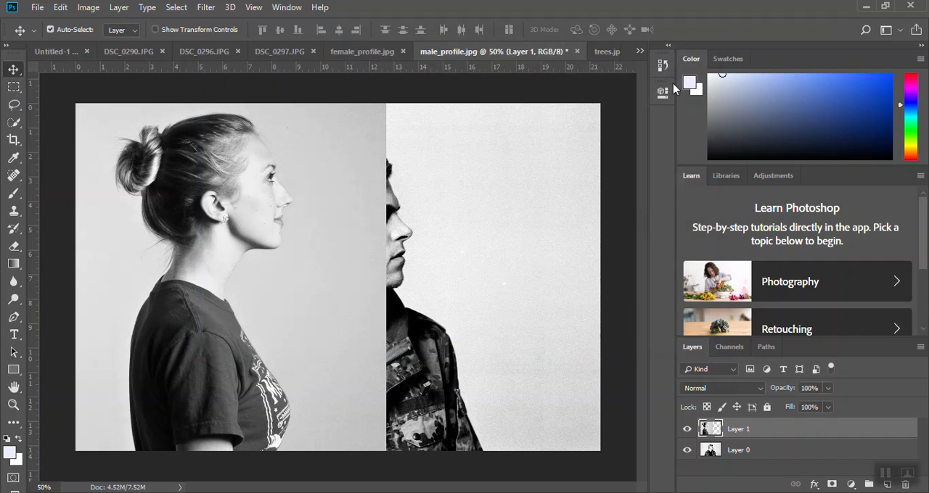
# - Hide Layer 0 and fill the transparent area of Layer 1 with grey sampled from the woman's backdrop using the Paint Bucket
pyautogui.click(688, 451)
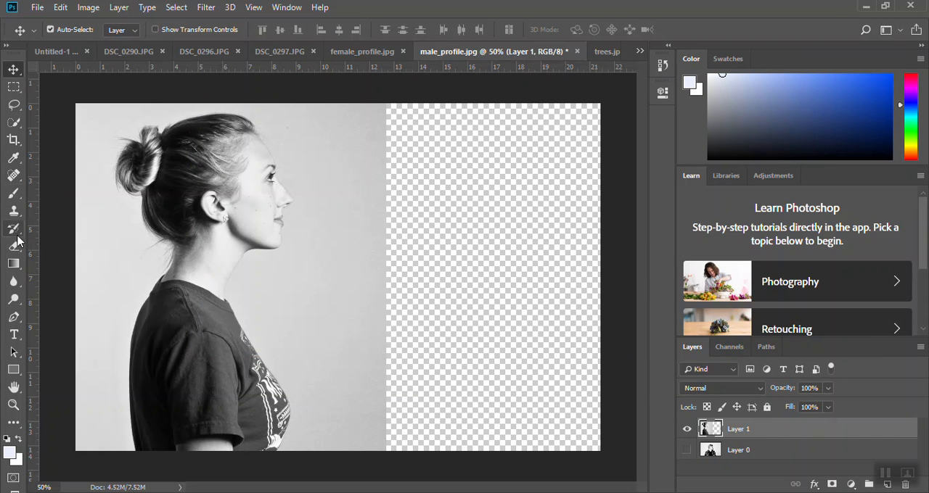
pyautogui.click(15, 161)
pyautogui.click(375, 261)
pyautogui.click(14, 264)
pyautogui.click(62, 277)
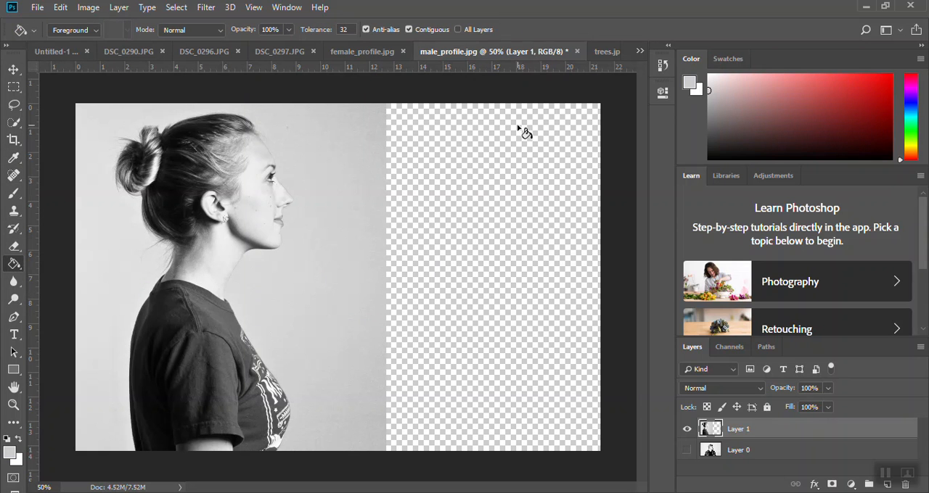
pyautogui.click(495, 288)
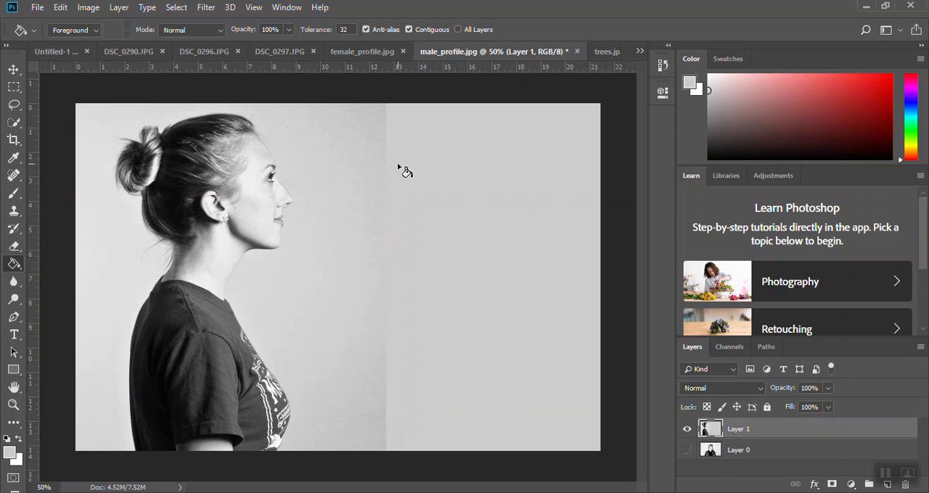
# - Paint over the vertical seam between the woman's backdrop and the grey fill with a soft 127 px brush at 61% opacity
pyautogui.click(14, 193)
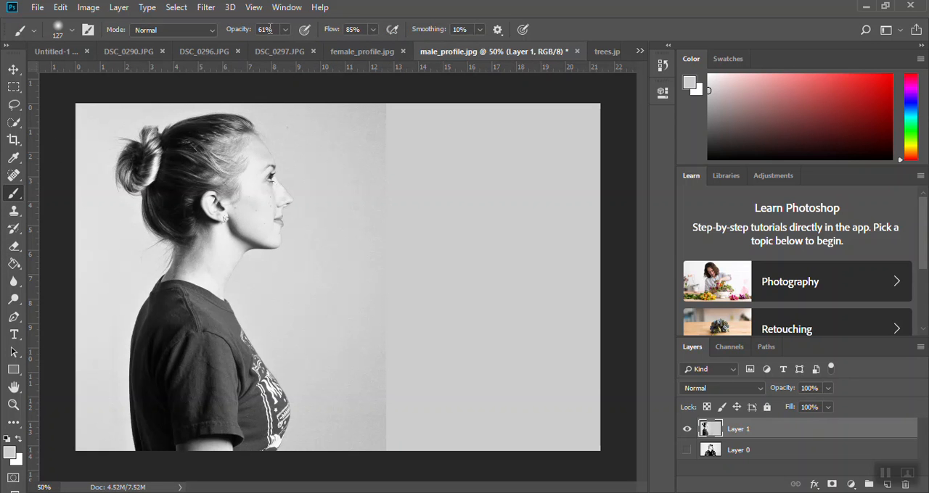
pyautogui.click(72, 30)
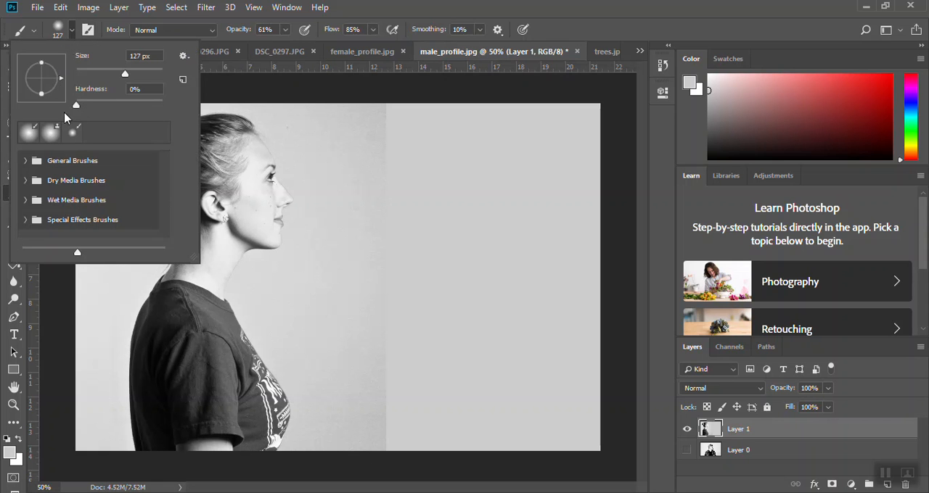
pyautogui.click(171, 32)
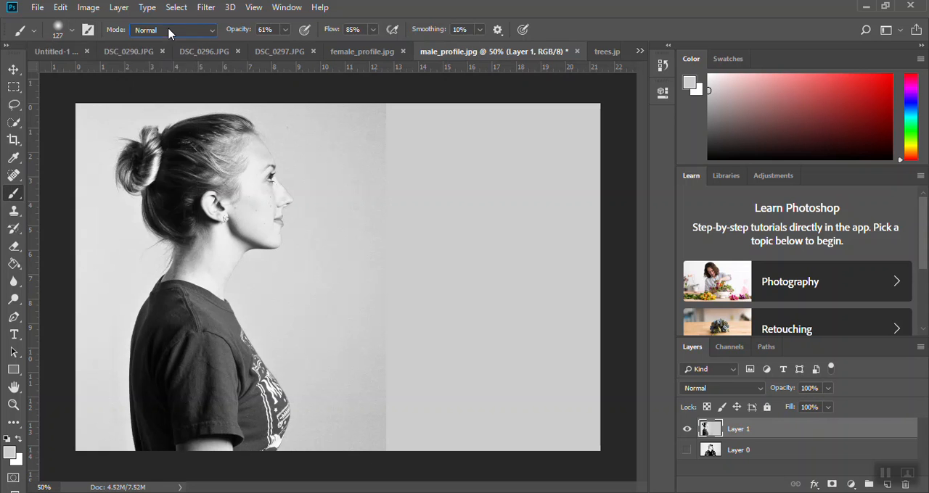
pyautogui.click(171, 32)
pyautogui.moveTo(383, 169)
pyautogui.mouseDown()
pyautogui.moveTo(380, 390)
pyautogui.moveTo(389, 456)
pyautogui.moveTo(386, 409)
pyautogui.moveTo(385, 442)
pyautogui.moveTo(370, 373)
pyautogui.moveTo(381, 439)
pyautogui.moveTo(377, 109)
pyautogui.moveTo(382, 128)
pyautogui.moveTo(385, 118)
pyautogui.moveTo(353, 147)
pyautogui.moveTo(338, 135)
pyautogui.moveTo(331, 154)
pyautogui.moveTo(344, 178)
pyautogui.moveTo(349, 283)
pyautogui.moveTo(322, 410)
pyautogui.moveTo(346, 419)
pyautogui.moveTo(359, 373)
pyautogui.moveTo(370, 433)
pyautogui.moveTo(404, 445)
pyautogui.mouseUp()
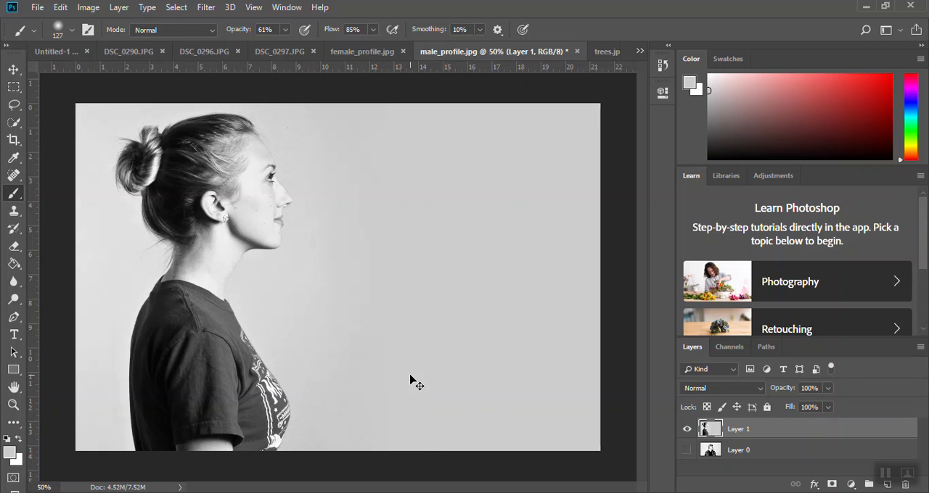
pyautogui.hotkey('ctrl', '+')
pyautogui.hotkey('ctrl', '+')
pyautogui.hotkey('ctrl', '+')
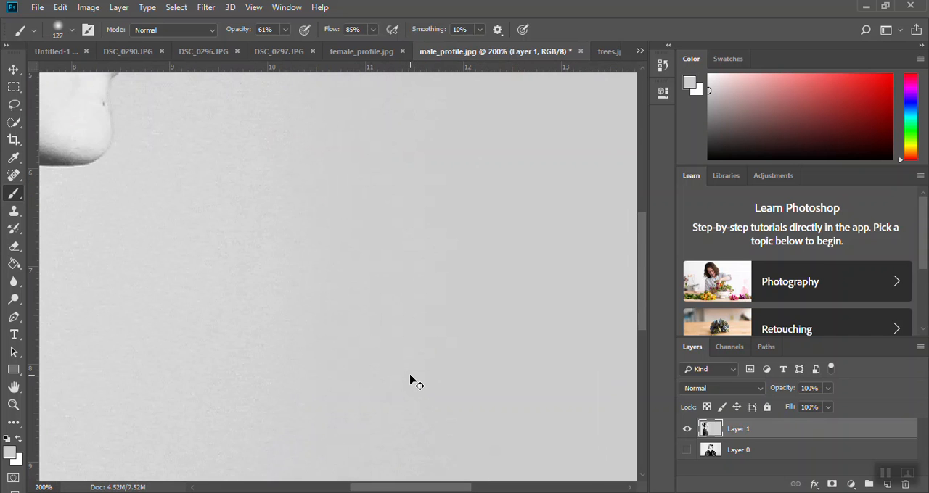
pyautogui.hotkey('ctrl', '-')
pyautogui.hotkey('ctrl', '-')
pyautogui.hotkey('ctrl', '-')
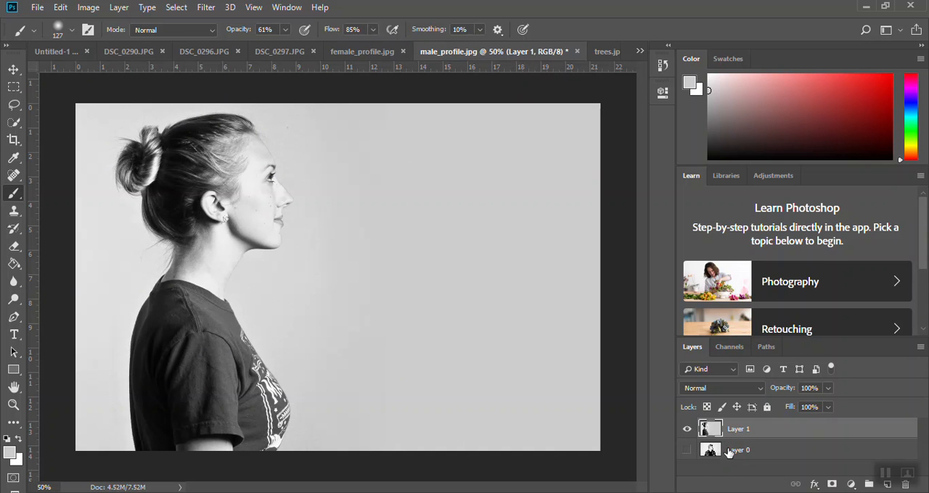
# - Show Layer 0 on its own to check it, and make Layer 1 visible and active again
pyautogui.click(701, 448)
pyautogui.click(686, 450)
pyautogui.click(687, 429)
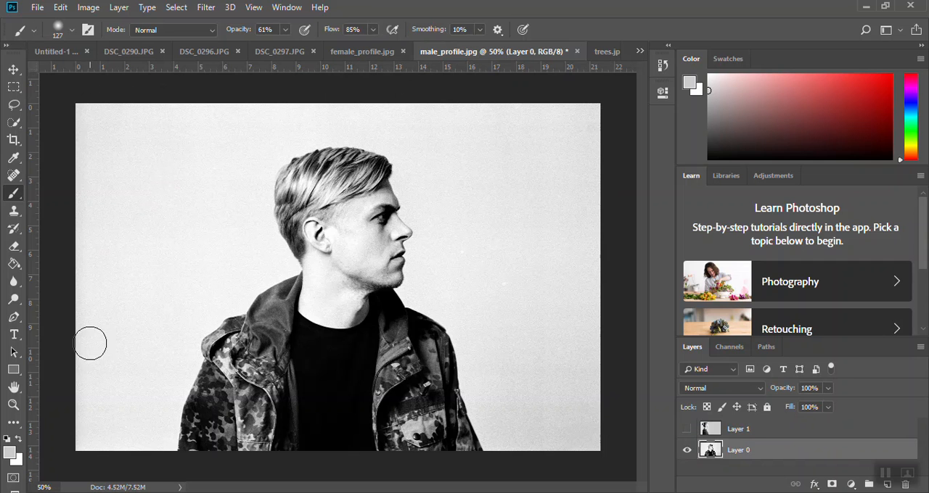
pyautogui.click(754, 432)
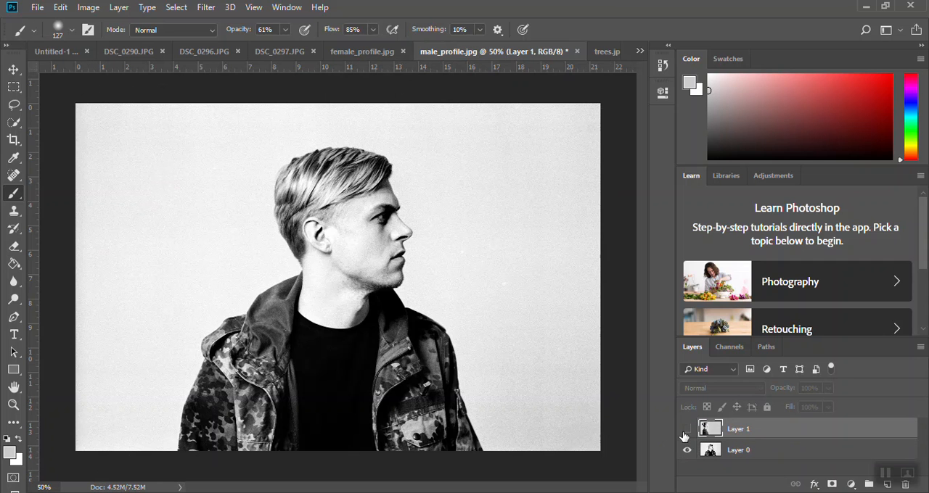
pyautogui.click(687, 429)
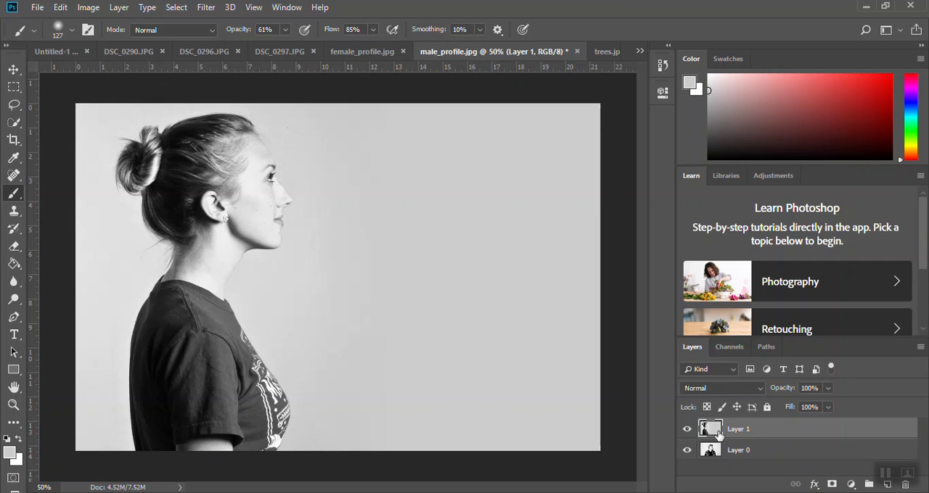
# - Exclude the R channel in the advanced blending options of Layer 1 and apply the style
pyautogui.doubleClick(782, 432)
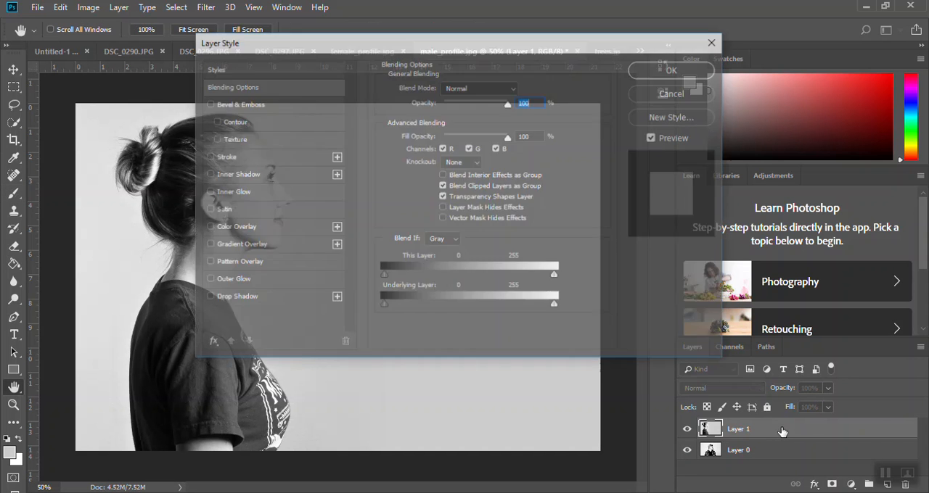
pyautogui.click(442, 149)
pyautogui.click(653, 69)
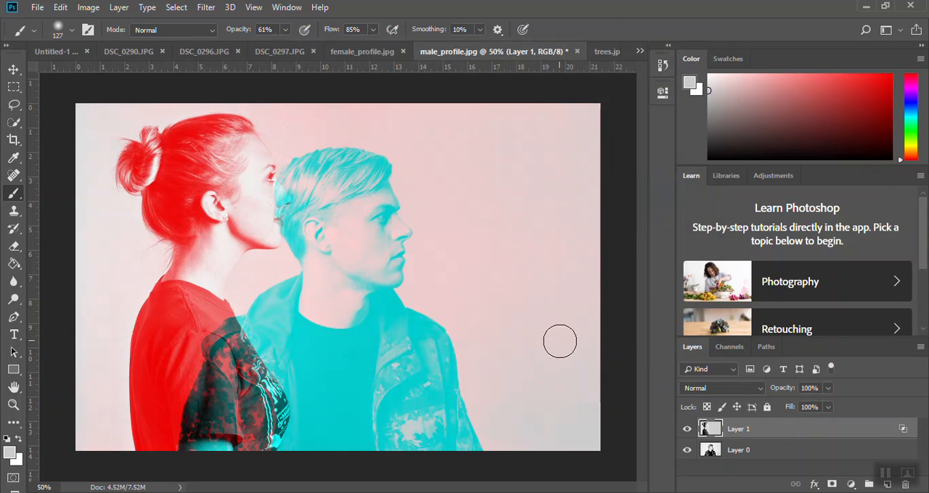
# - Try the Shallow and Deep knockout settings and Blend Interior Effects as Group on Layer 1, and reset them
pyautogui.doubleClick(793, 433)
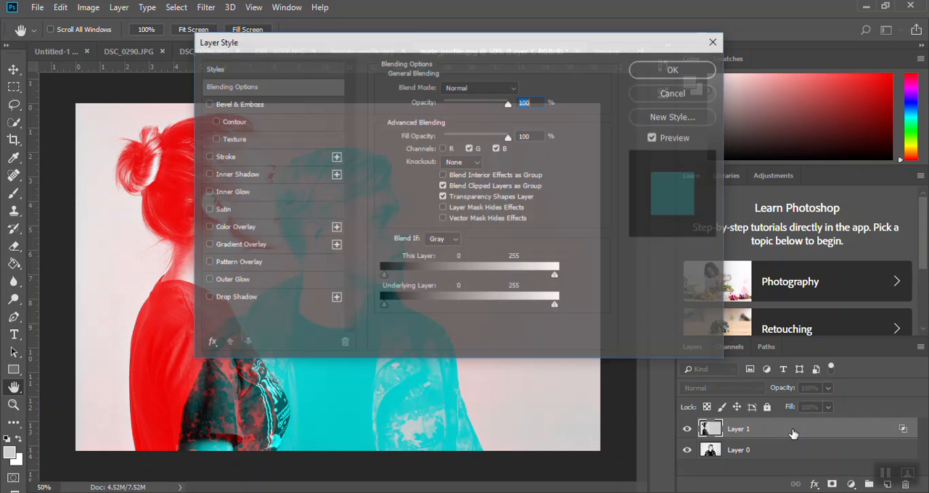
pyautogui.click(471, 161)
pyautogui.click(473, 178)
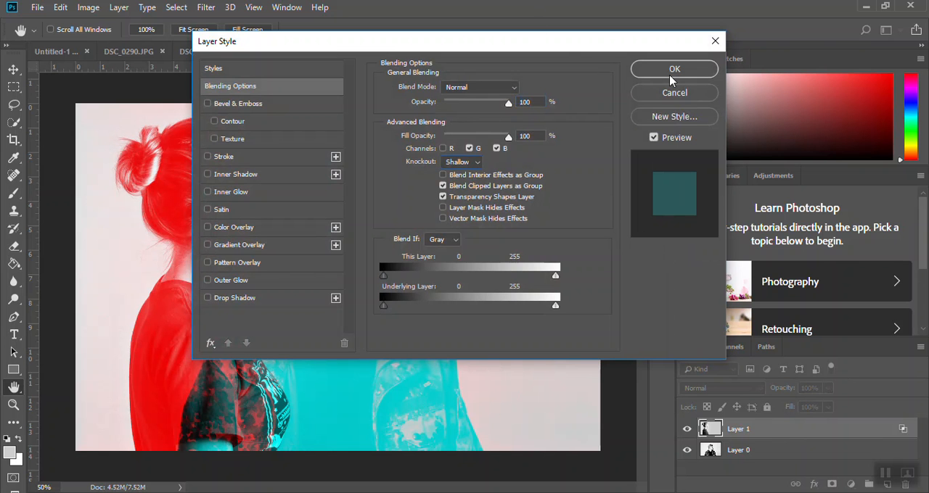
pyautogui.moveTo(566, 48); pyautogui.dragTo(787, 81)
pyautogui.click(685, 197)
pyautogui.click(685, 231)
pyautogui.click(669, 209)
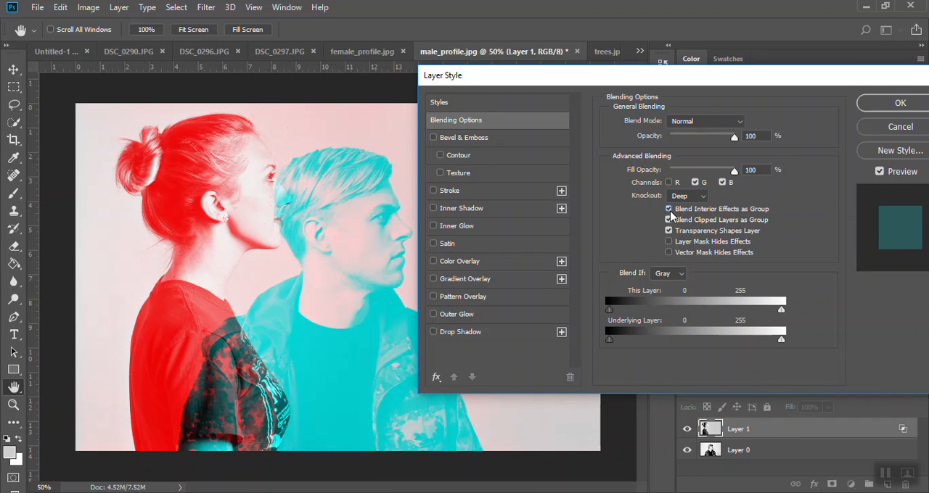
pyautogui.click(669, 209)
pyautogui.click(686, 197)
pyautogui.click(686, 213)
# - Try Layer 1 with G excluded and with G and B excluded, and return to excluding only R
pyautogui.click(669, 182)
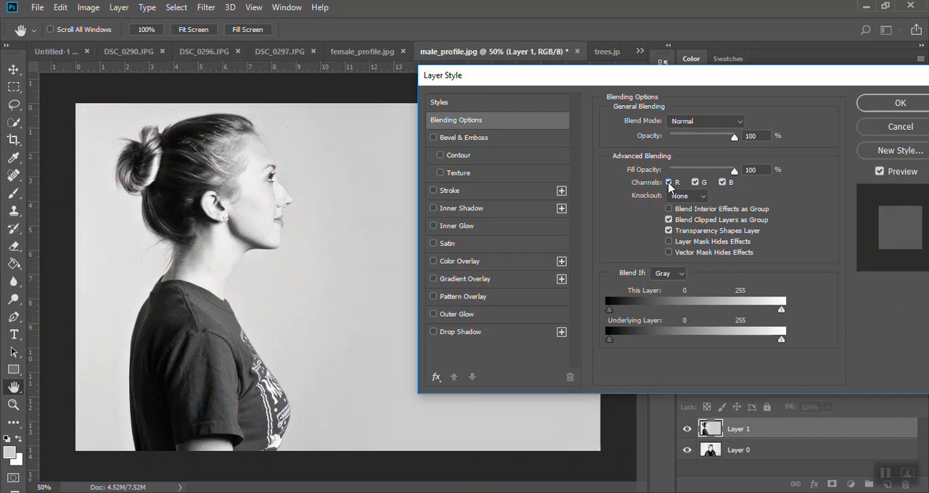
pyautogui.click(695, 182)
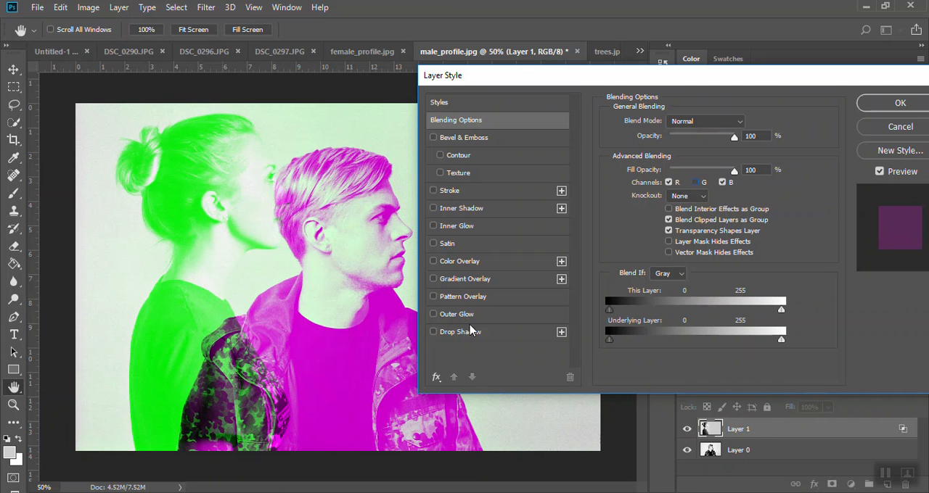
pyautogui.click(722, 182)
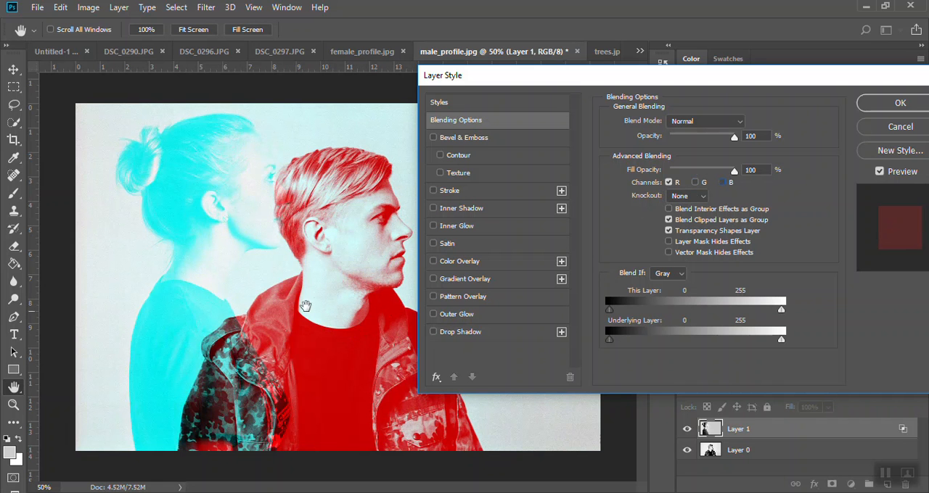
pyautogui.click(694, 182)
pyautogui.click(722, 182)
pyautogui.click(669, 183)
pyautogui.moveTo(775, 80); pyautogui.dragTo(550, 73)
pyautogui.click(674, 103)
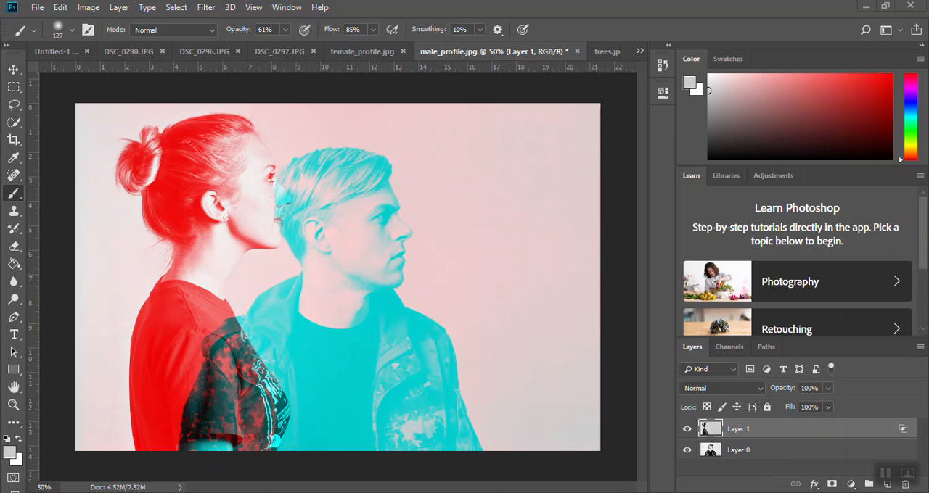
pyautogui.rightClick(584, 492)
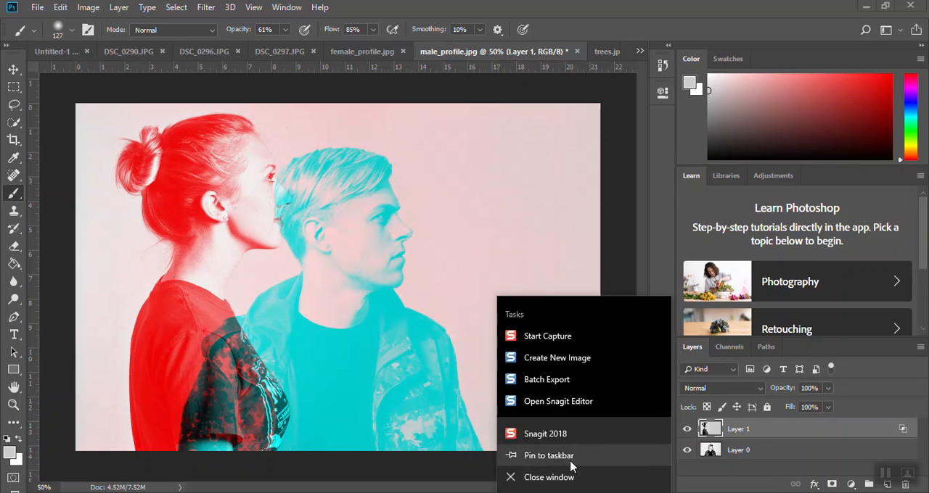